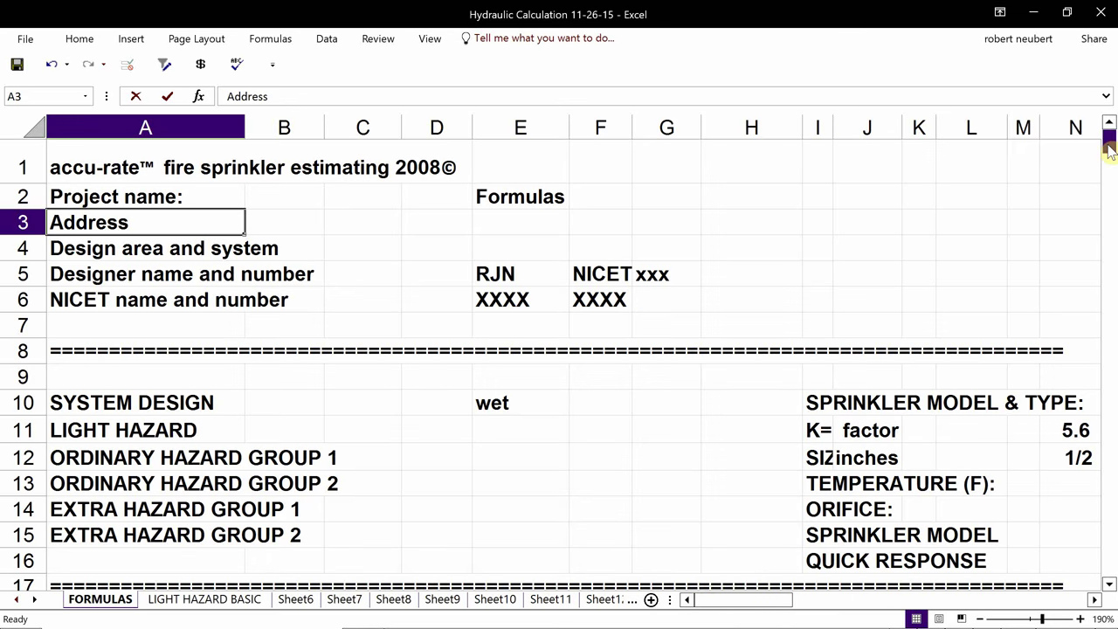
# - Scroll down to row 29 to show the water supply test data and the 1500 sq ft, 0.10 density design inputs
pyautogui.moveTo(1109, 150); pyautogui.dragTo(1108, 157)
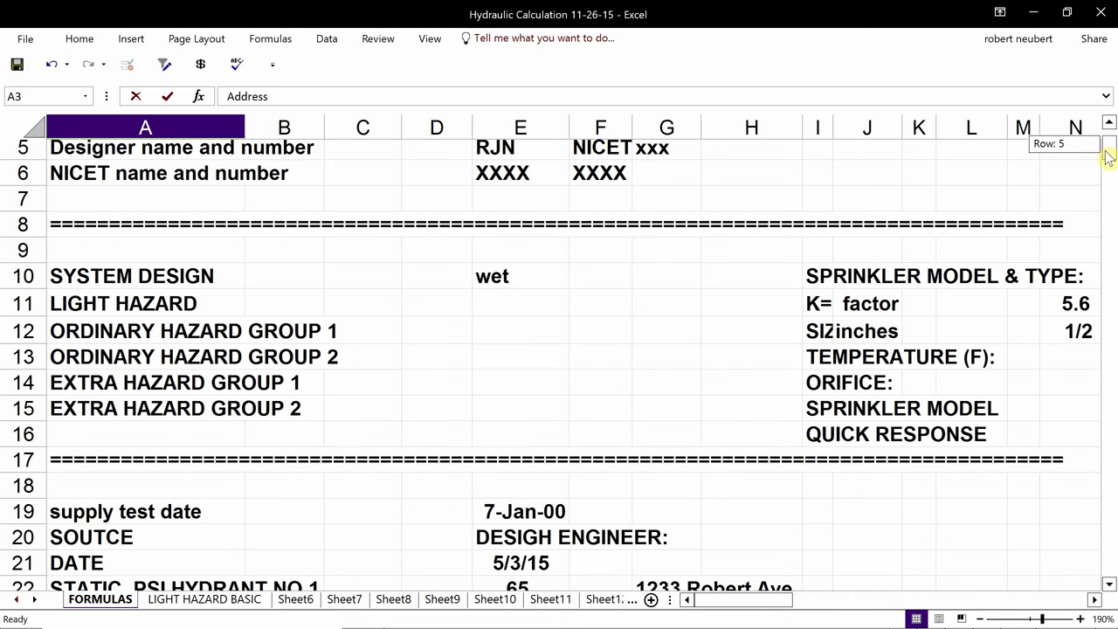
pyautogui.moveTo(1109, 157); pyautogui.dragTo(1109, 171)
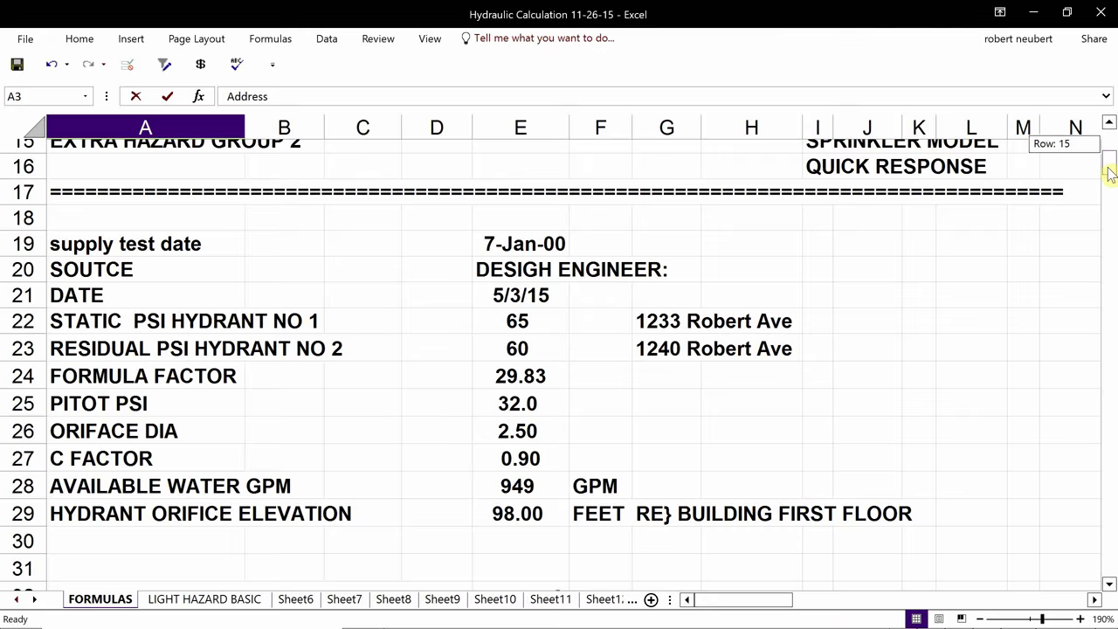
pyautogui.moveTo(1109, 171); pyautogui.dragTo(1113, 198)
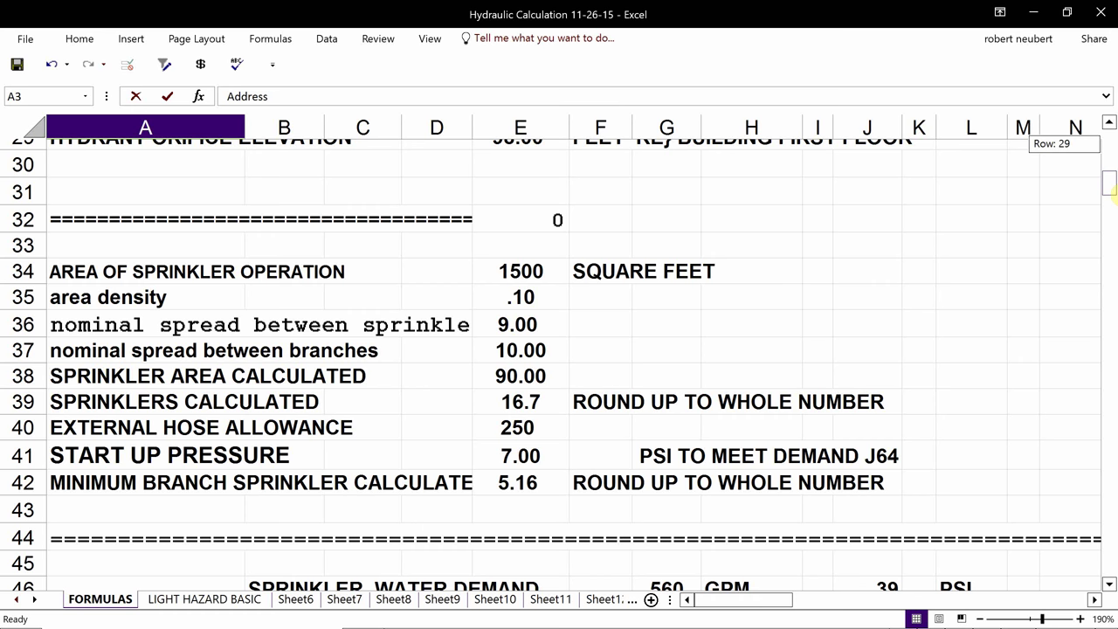
# - Scroll past the water demand notes to row 116, showing the pipe table for sprinklers #13 and #14
pyautogui.moveTo(1109, 185); pyautogui.dragTo(1109, 204)
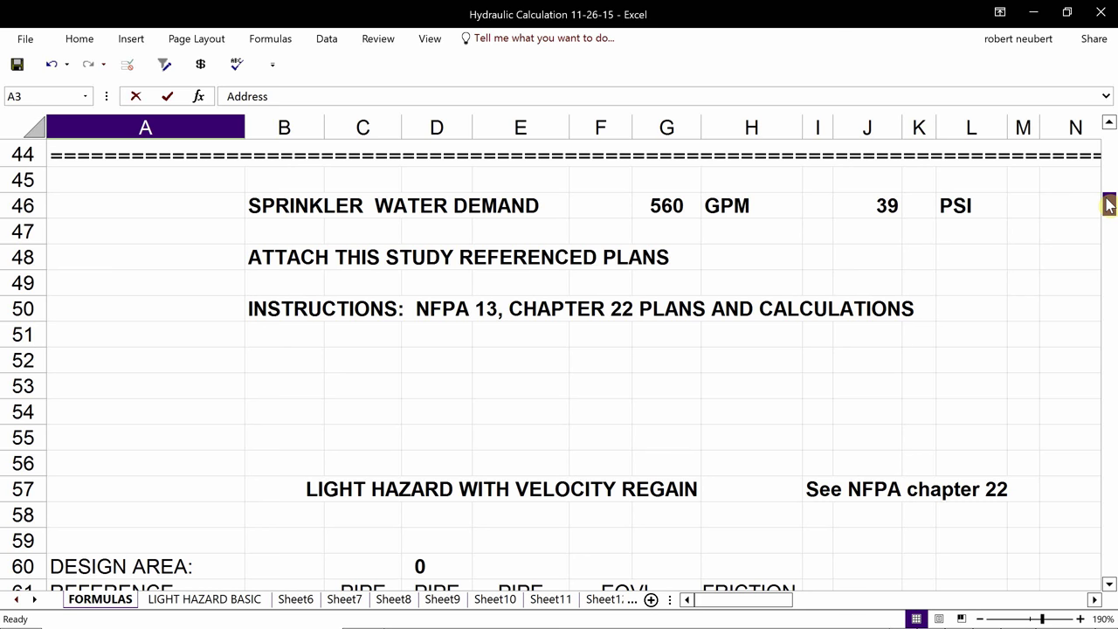
pyautogui.moveTo(1107, 204); pyautogui.dragTo(1110, 308)
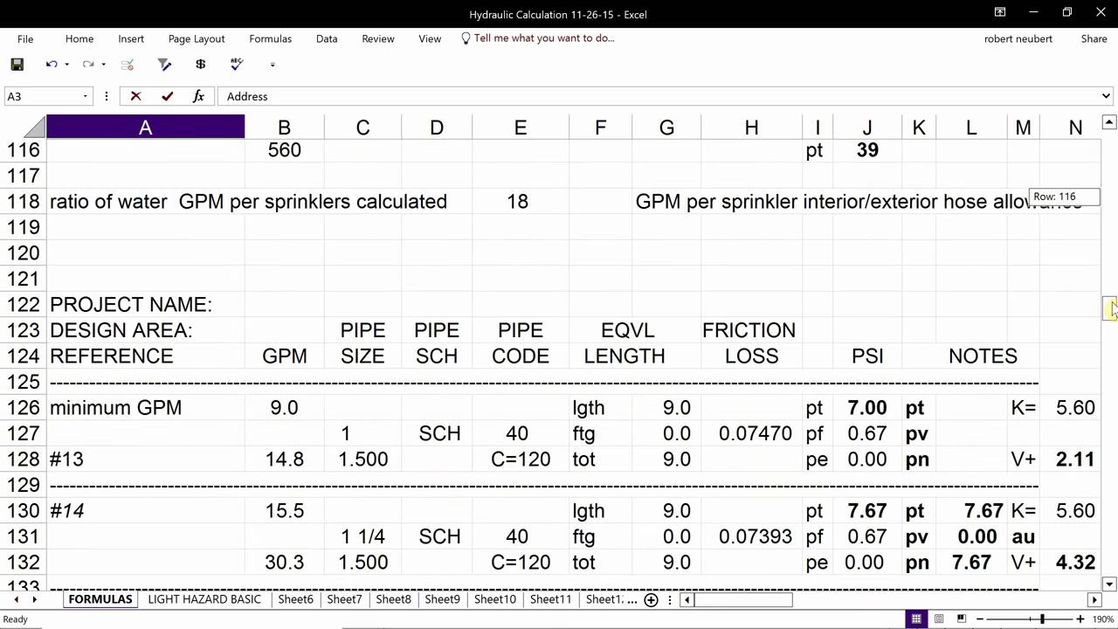
# - Scroll to rows 153–170 to show the 6- and 8-inch DCA/RPZ entries with #DIV/0! errors
pyautogui.moveTo(1110, 307); pyautogui.dragTo(1110, 318)
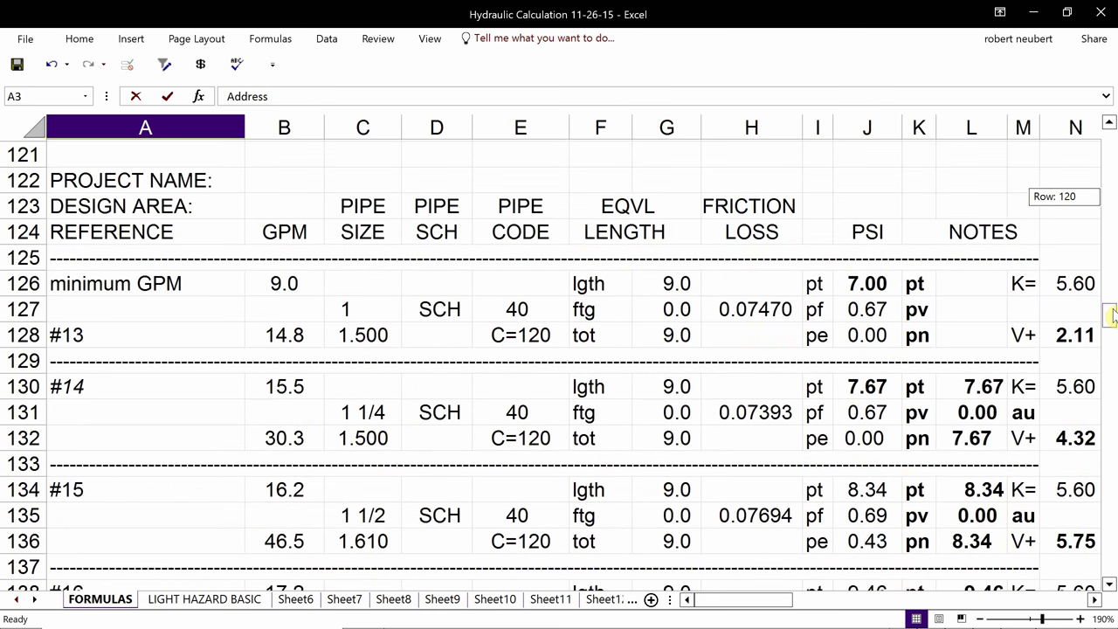
pyautogui.moveTo(1111, 317); pyautogui.dragTo(1111, 362)
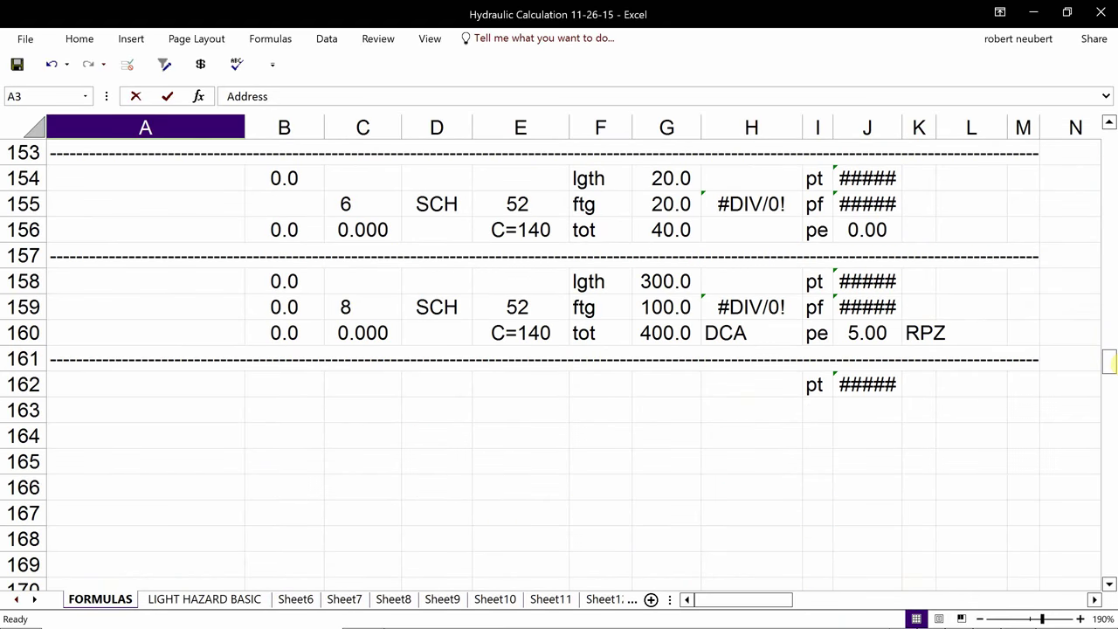